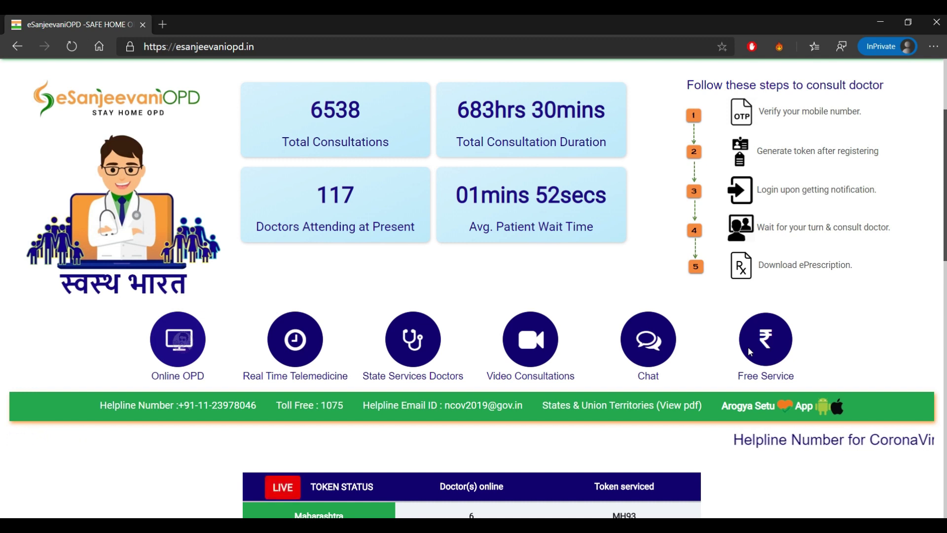
scroll(750, 351, "down", 2)
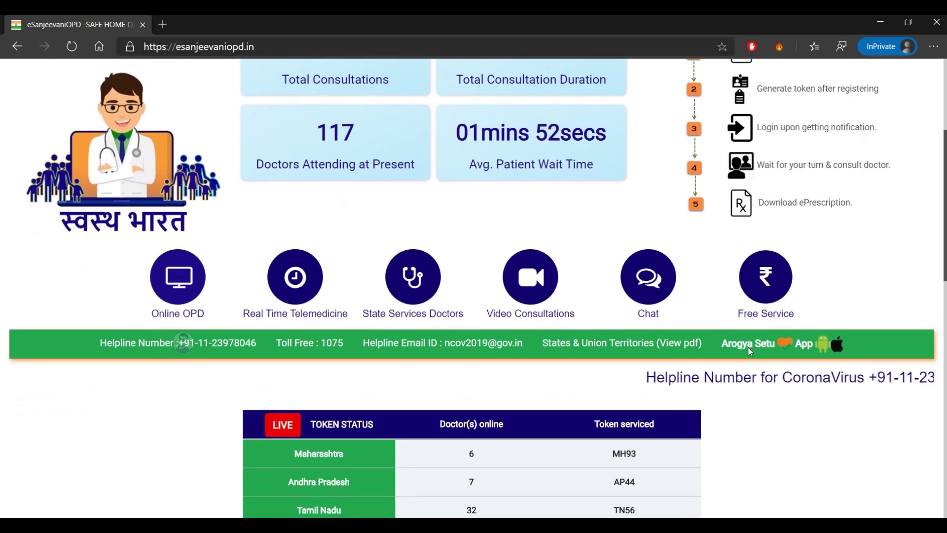
scroll(750, 352, "down", 3)
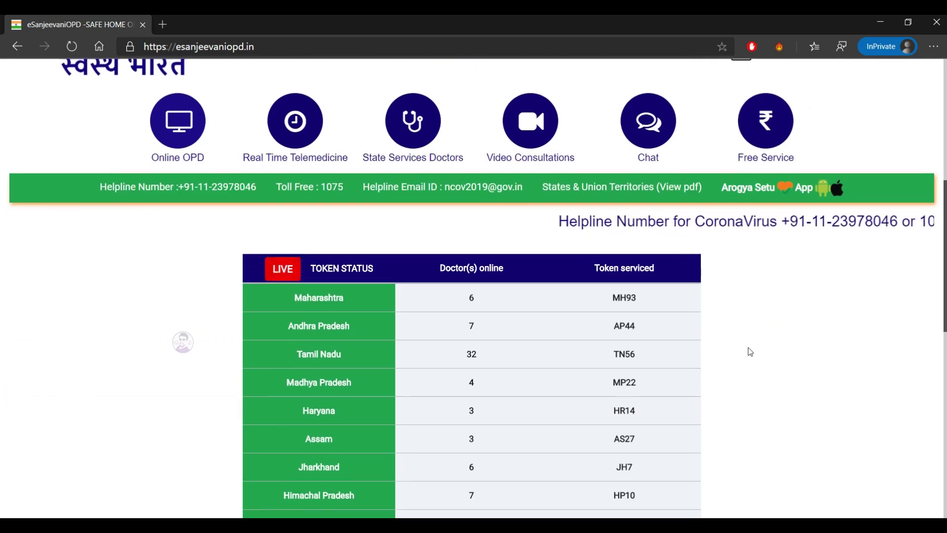
scroll(750, 351, "down", 2)
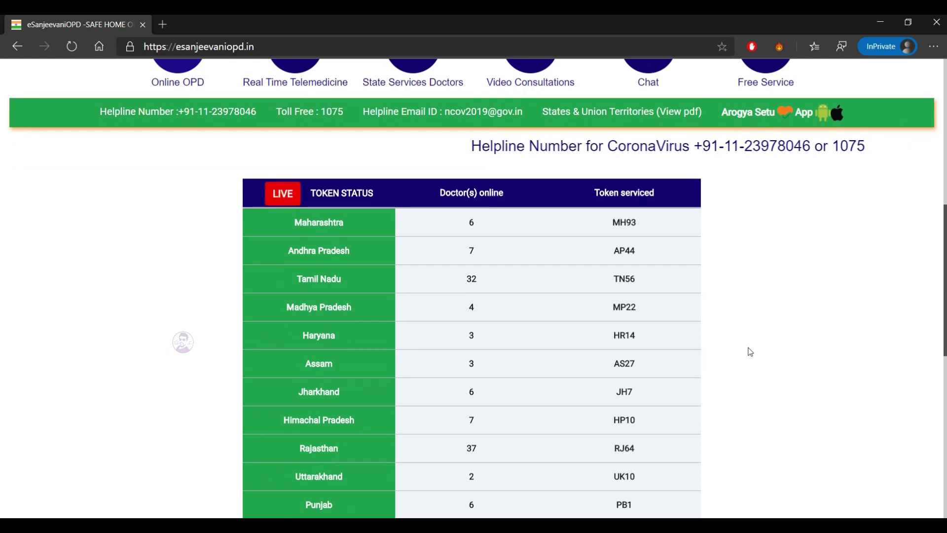
scroll(750, 351, "down", 3)
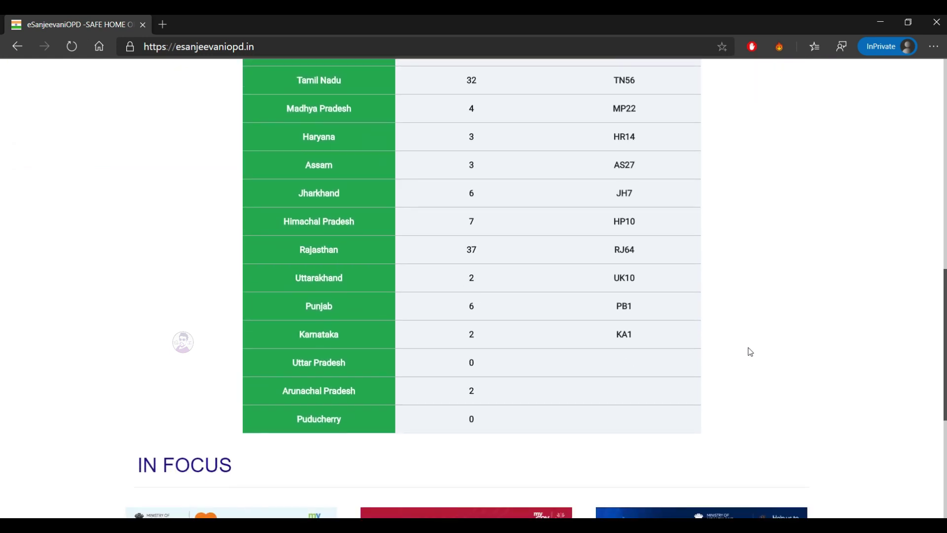
scroll(750, 352, "up", 1)
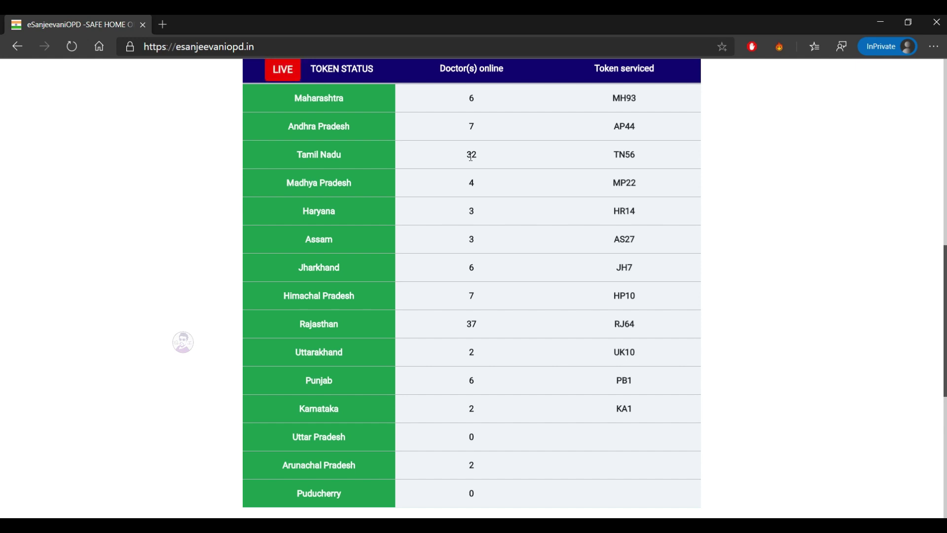
scroll(471, 157, "up", 10)
scroll(706, 322, "down", 8)
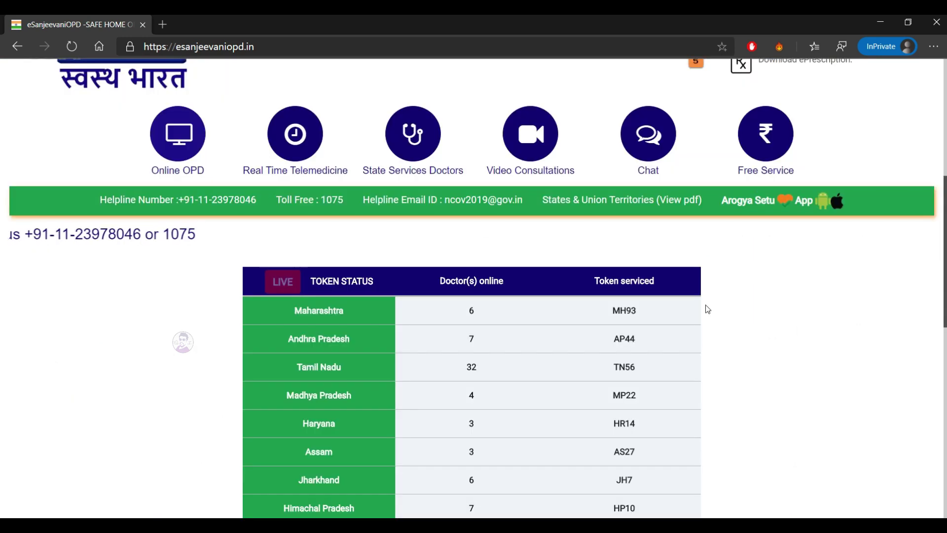
scroll(708, 310, "up", 8)
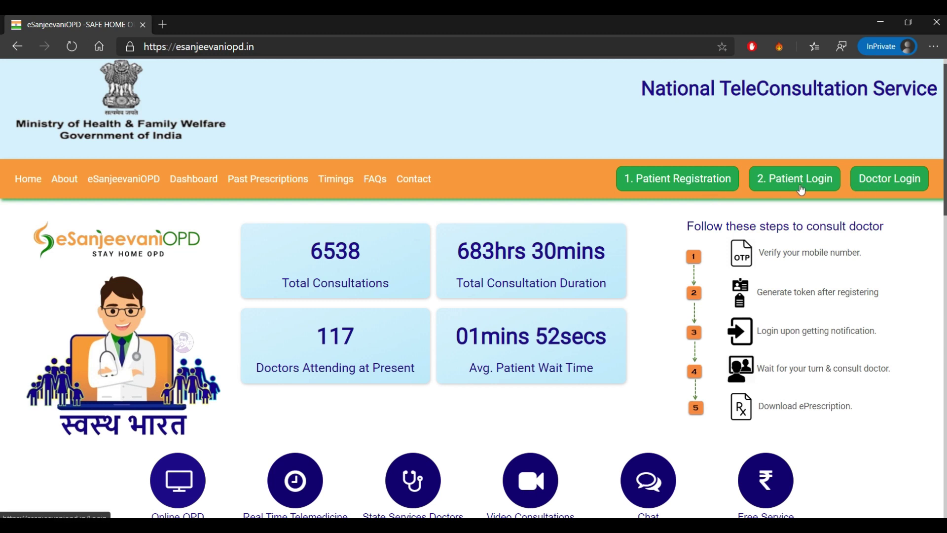
From 1. Patient Registration, verify the patient's mobile number with the one-time password sent to it.
left_click(702, 185)
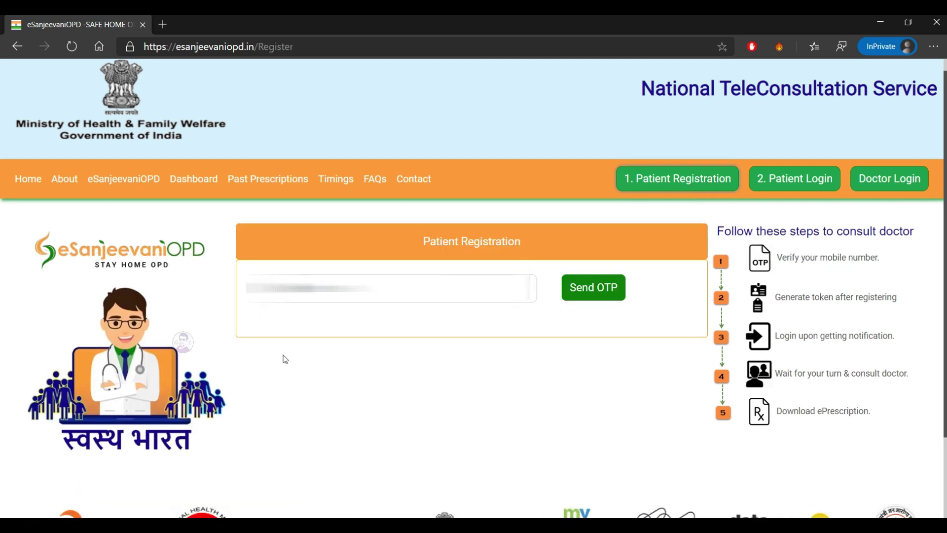
left_click(344, 290)
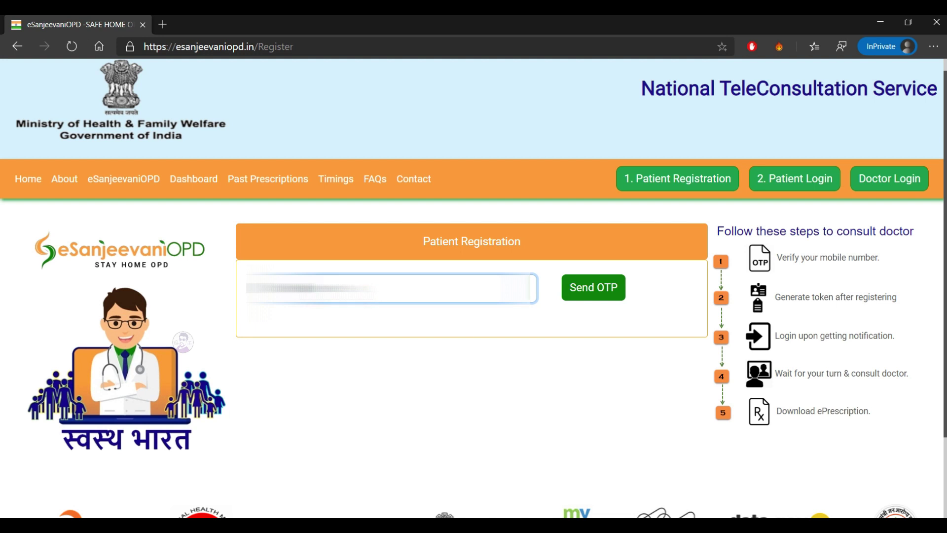
type("99")
left_click(601, 295)
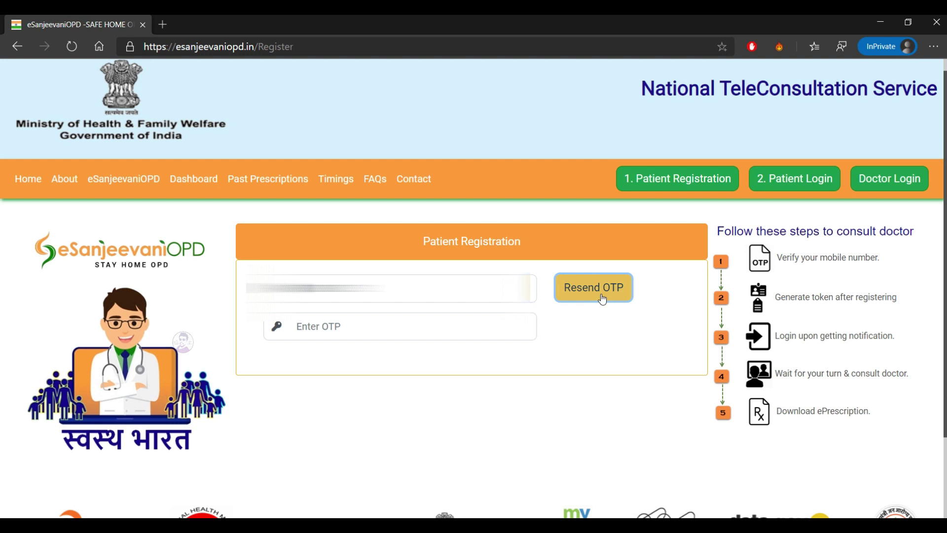
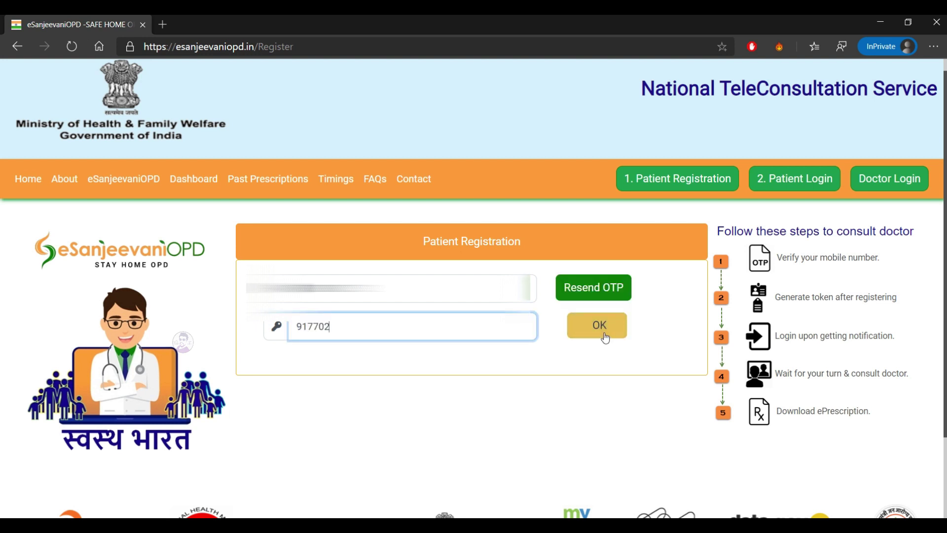
left_click(605, 338)
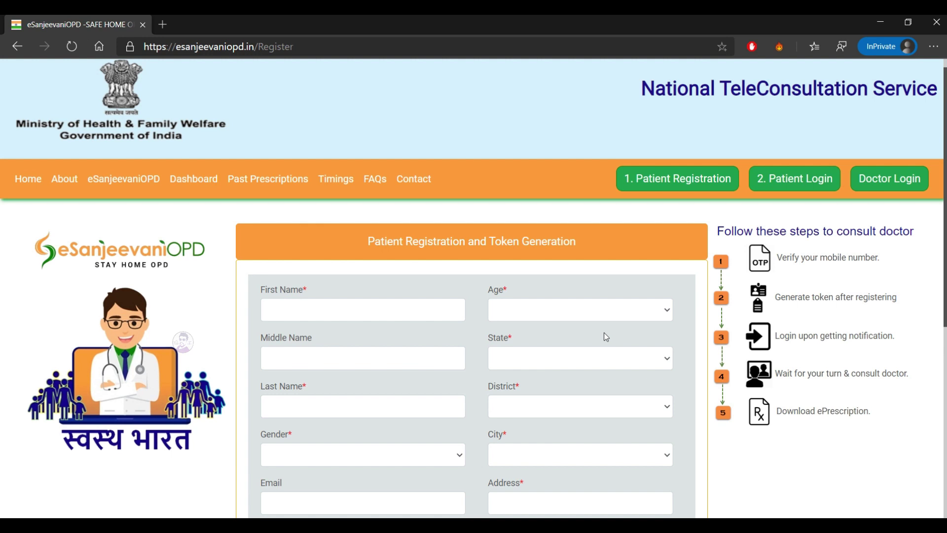
Fill in the PIN code on the registration form and review the upload notes.
scroll(427, 355, "down", 1)
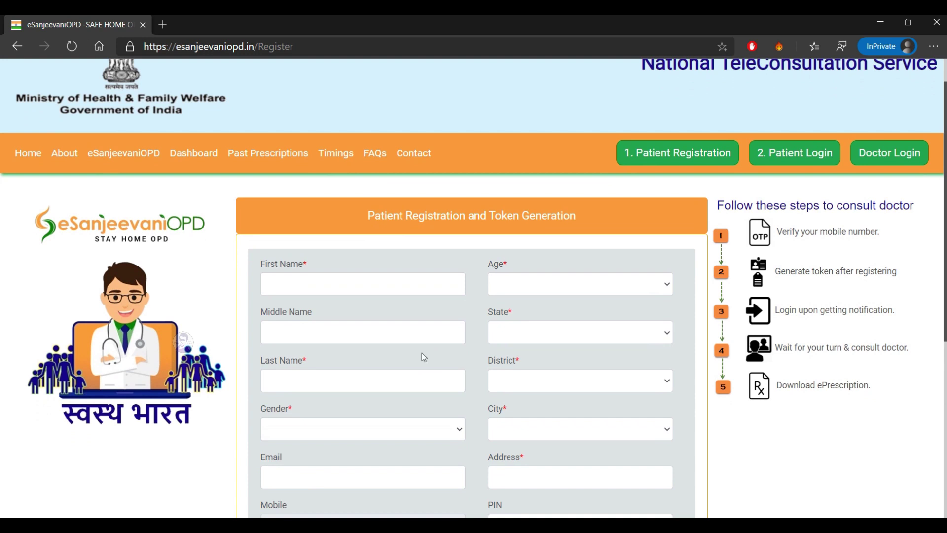
scroll(400, 329, "down", 2)
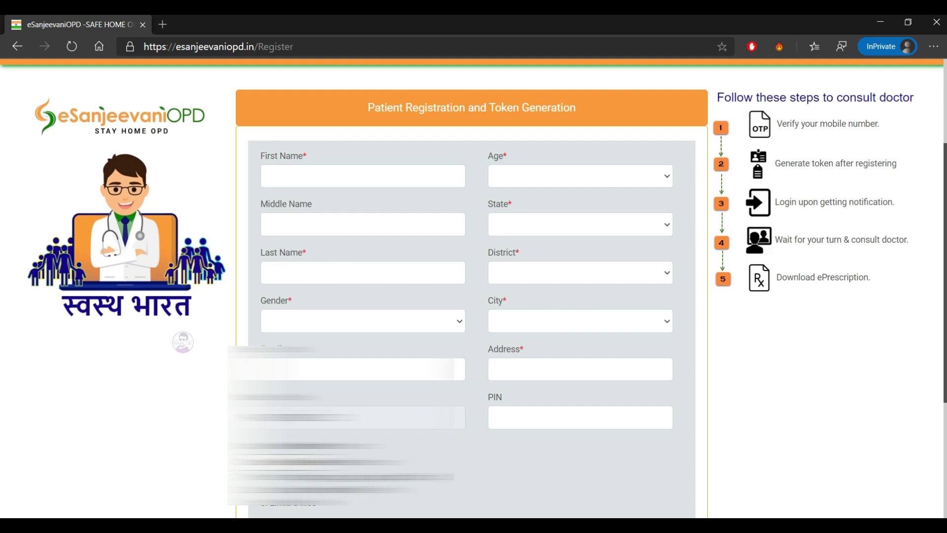
scroll(473, 286, "down", 1)
scroll(473, 286, "up", 3)
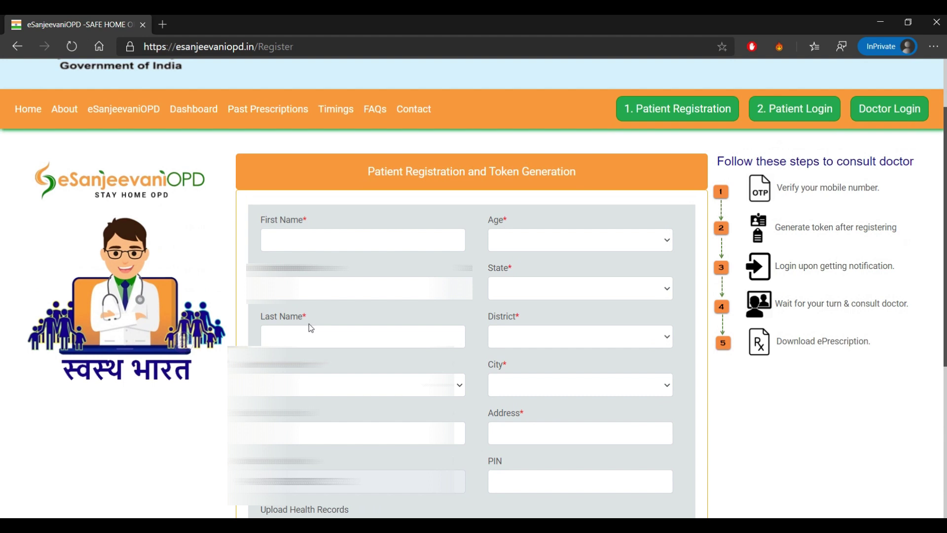
scroll(309, 324, "down", 4)
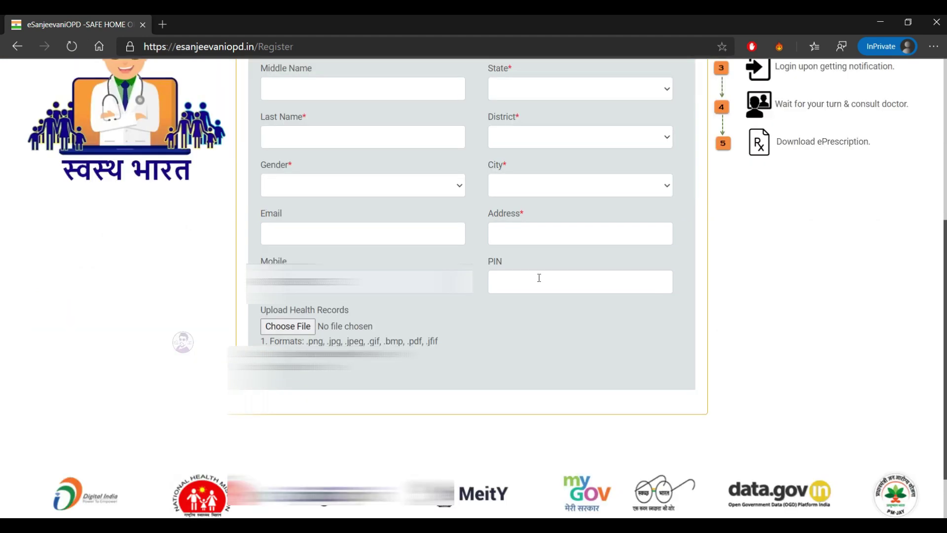
left_click(540, 278)
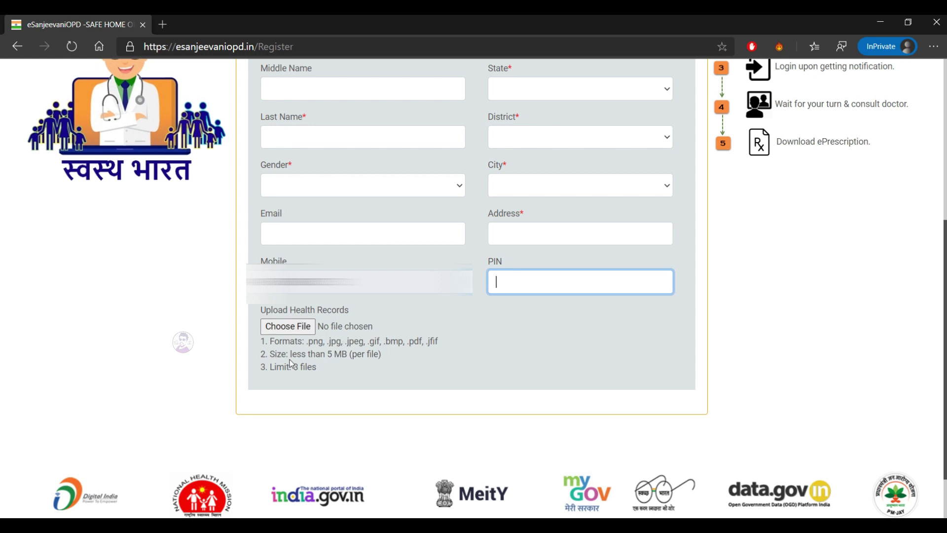
left_click_drag(271, 344, 318, 363)
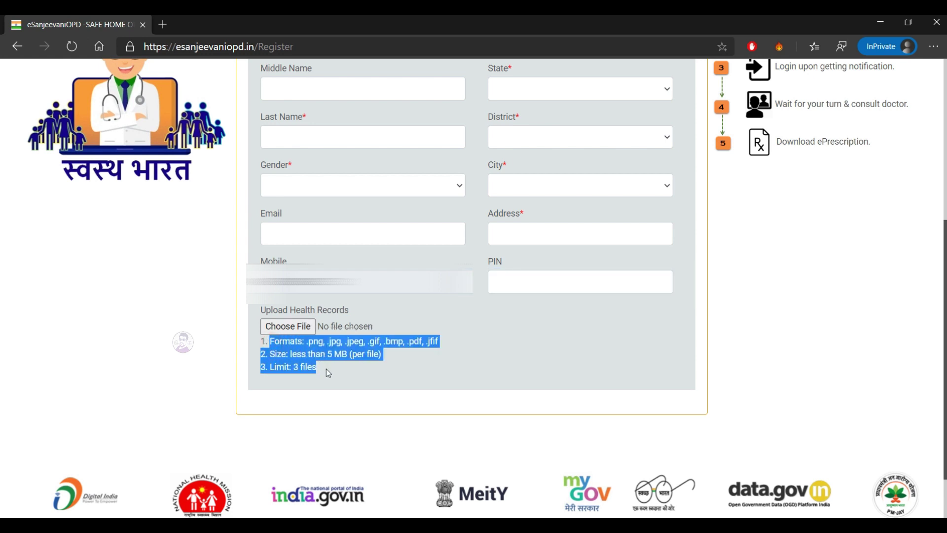
left_click(343, 369)
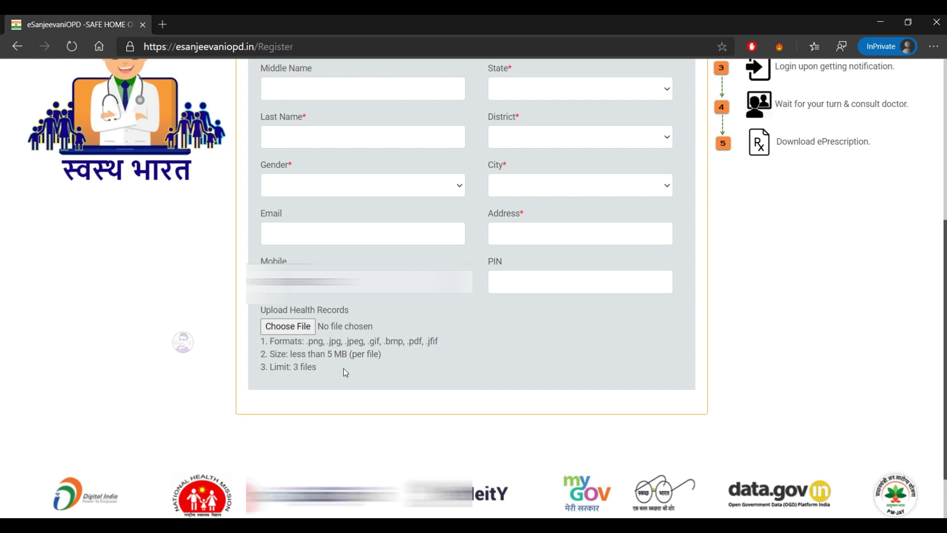
Submit the registration form with Generate Patient ID & Token.
scroll(686, 379, "up", 4)
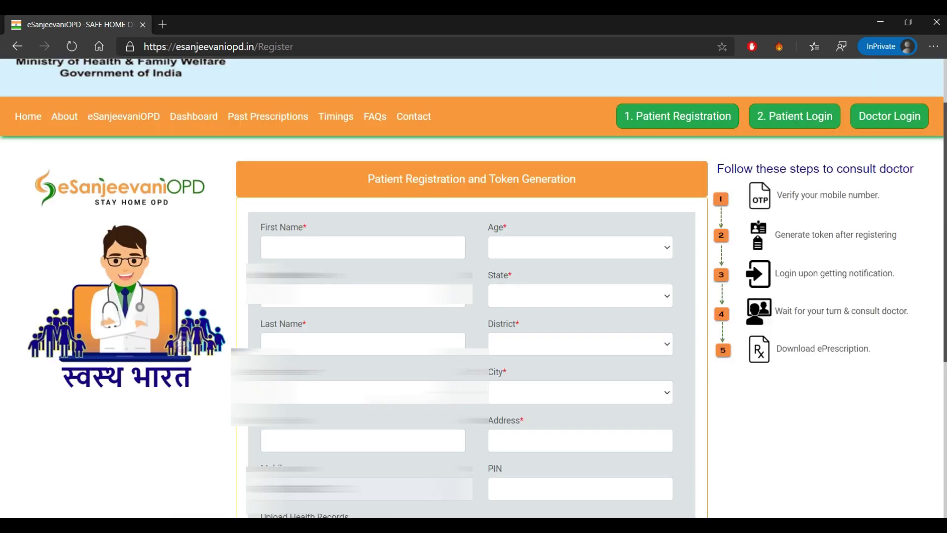
scroll(182, 341, "down", 2)
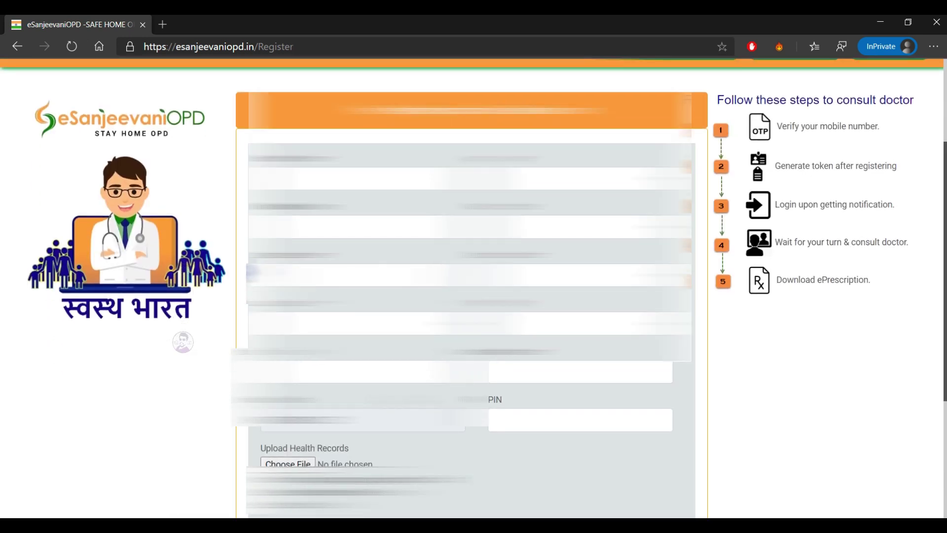
scroll(183, 341, "down", 3)
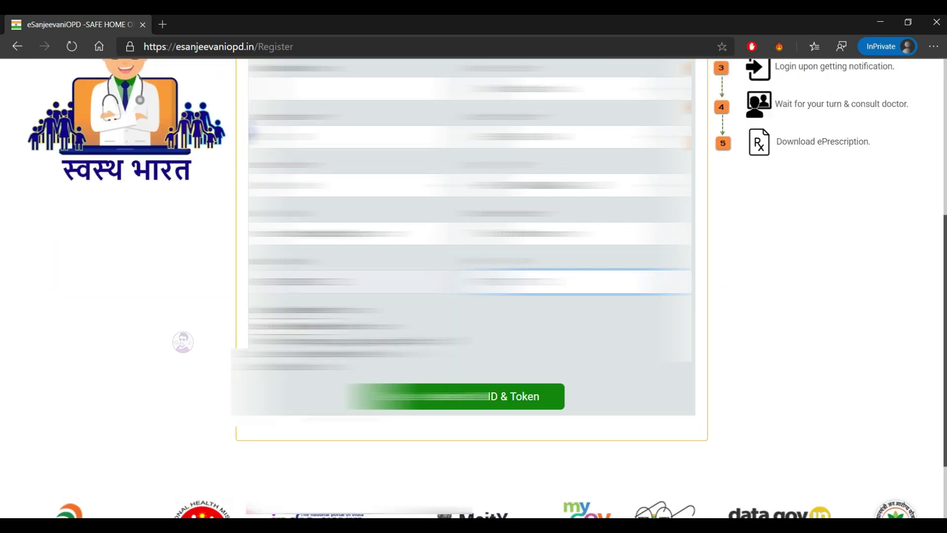
left_click(455, 399)
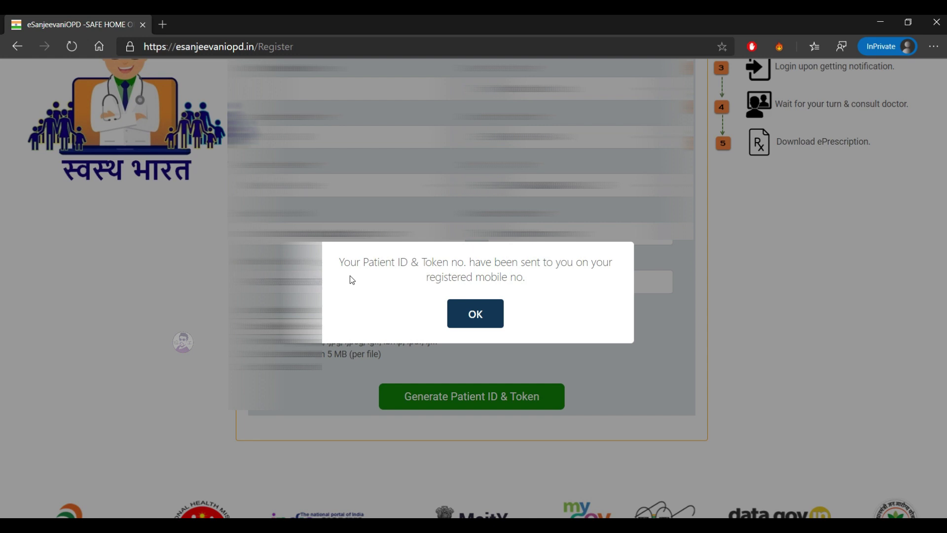
Dismiss the ID-and-token confirmation and paste the registered mobile number into Patient Login.
left_click(474, 323)
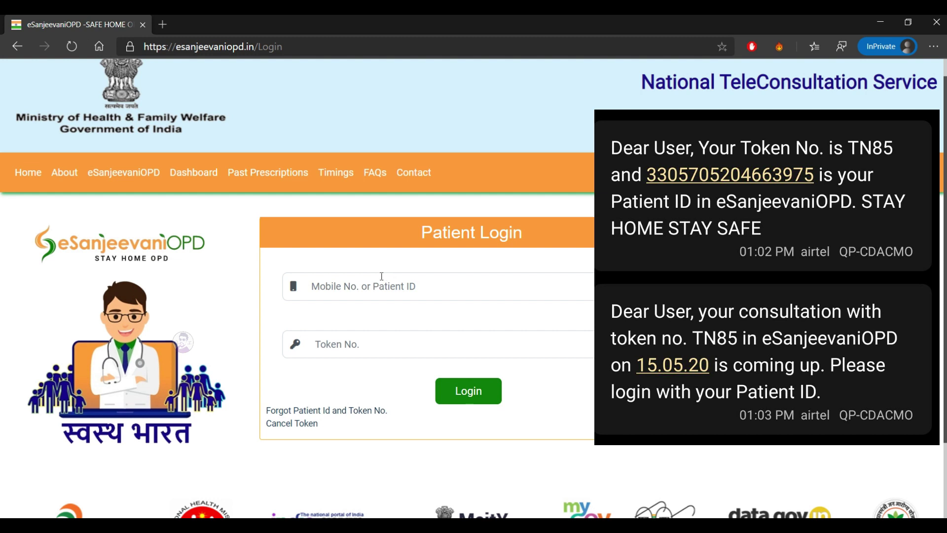
left_click(342, 289)
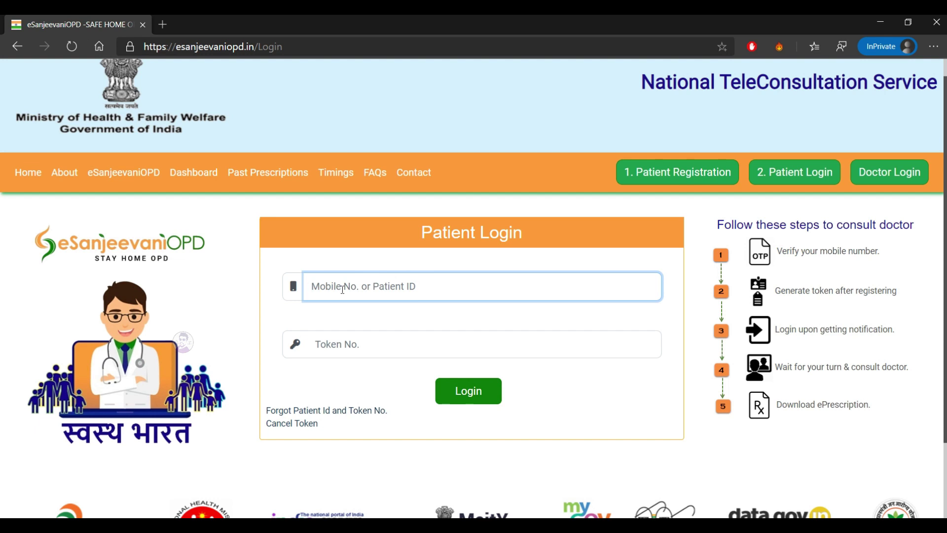
key("ctrl+v")
left_click(335, 352)
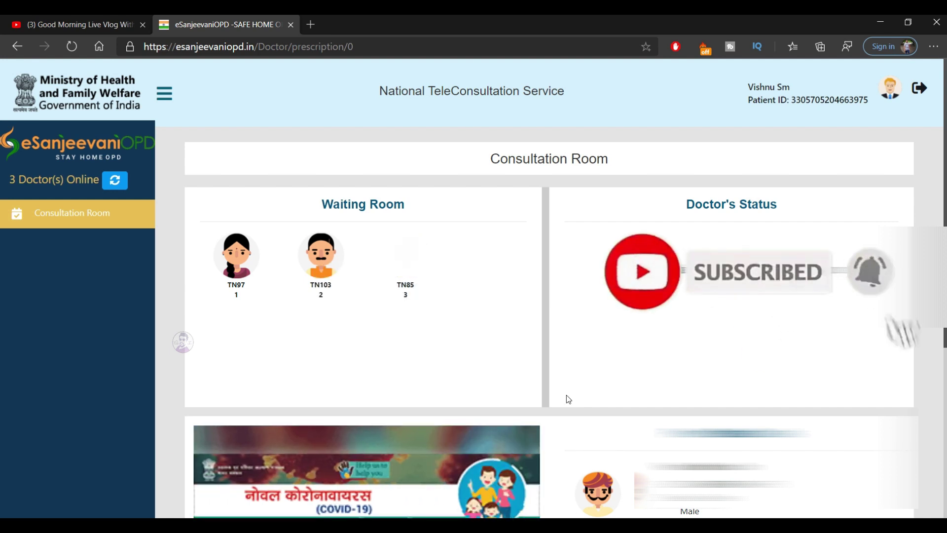
scroll(566, 395, "down", 5)
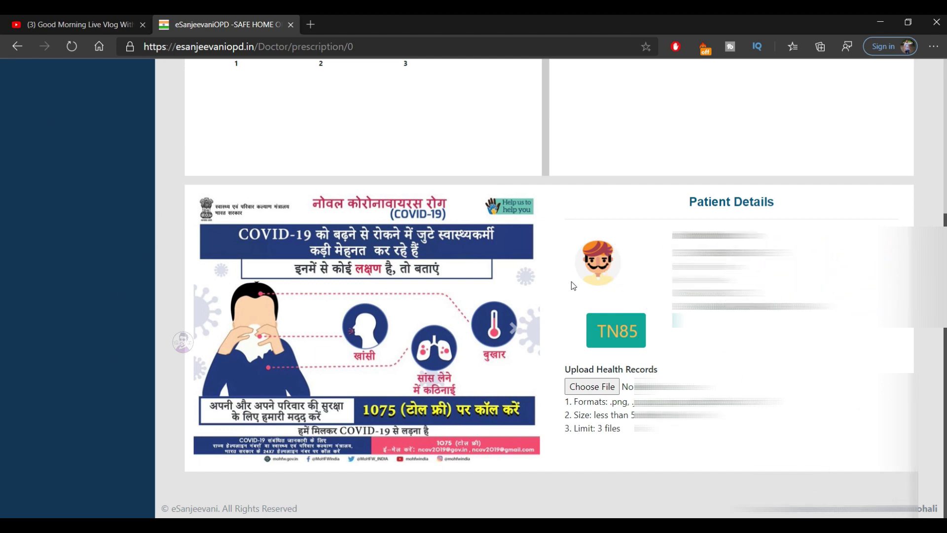
scroll(604, 333, "up", 5)
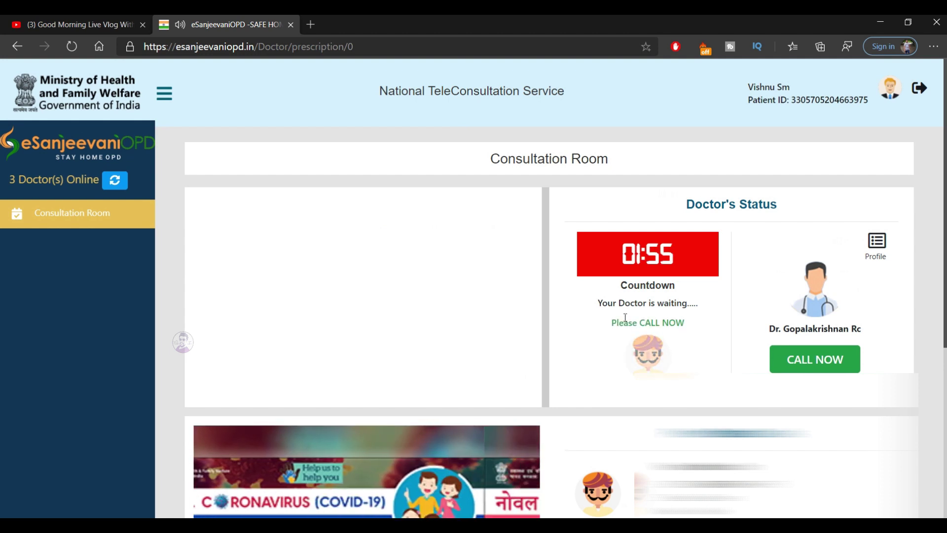
Use CALL NOW under Doctor's Status to start the video consultation with the online doctor.
left_click(804, 362)
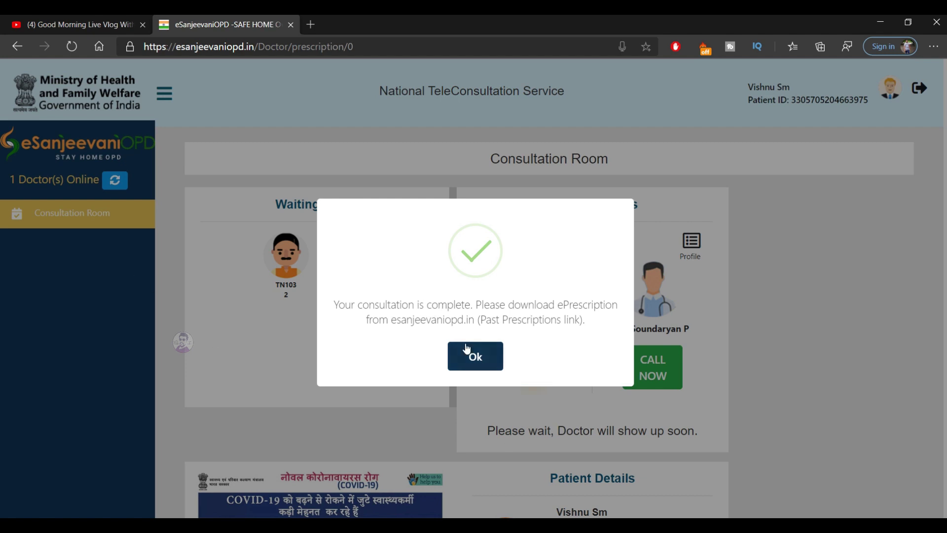
Acknowledge the completed consultation and verify the mobile number with a one-time password.
left_click(493, 364)
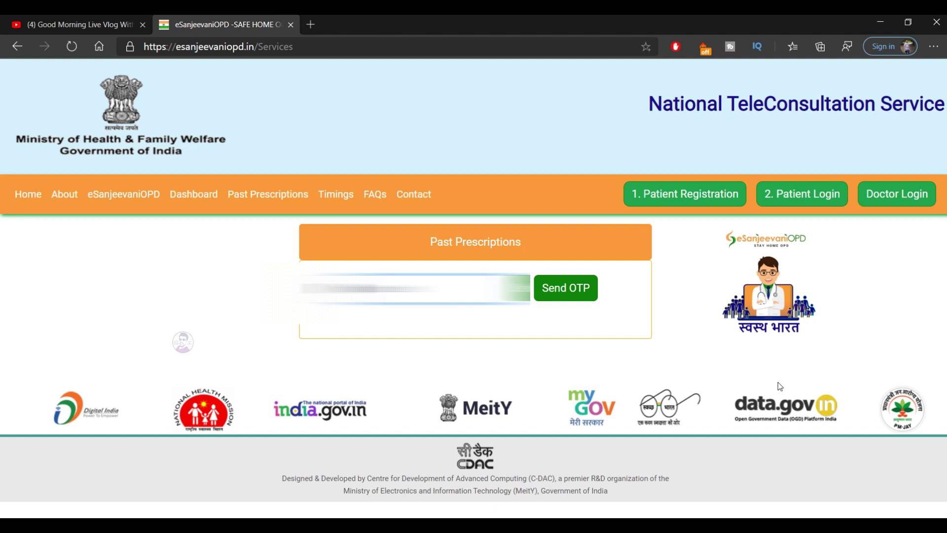
left_click(563, 296)
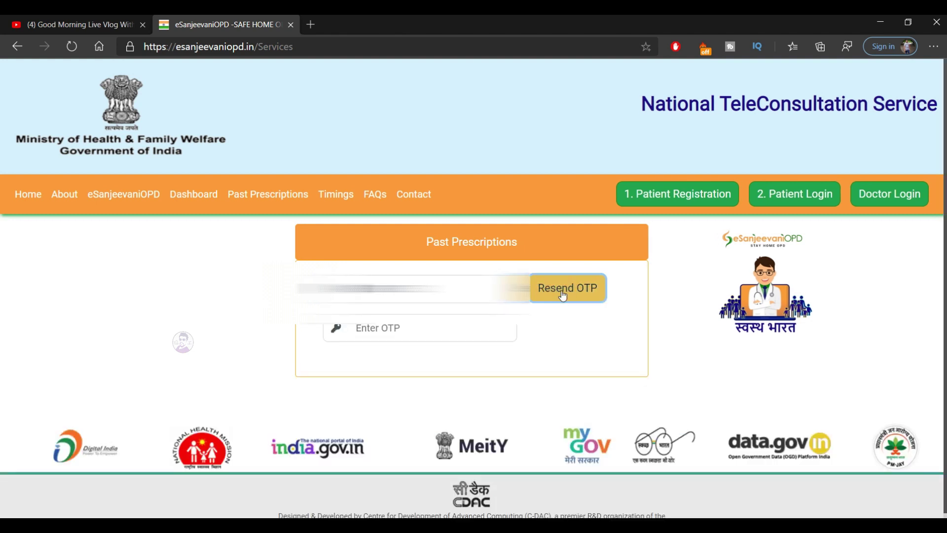
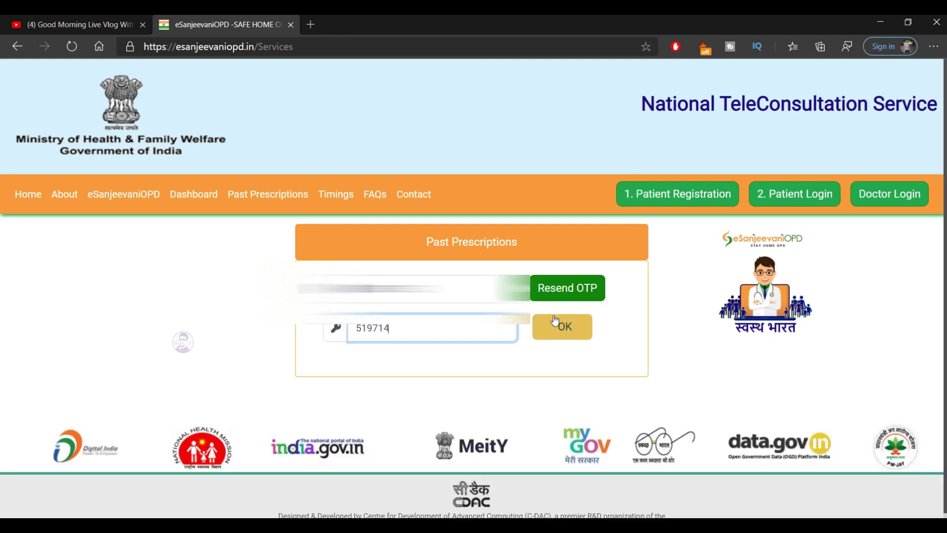
left_click(554, 325)
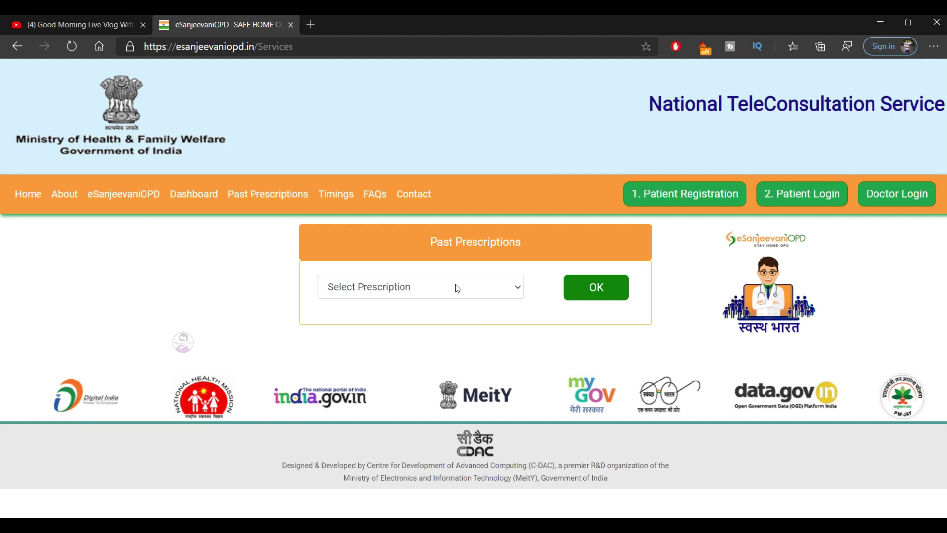
View the 15 May 2020 prescription from Past Prescriptions and download it as PDF.
left_click(455, 285)
left_click(410, 319)
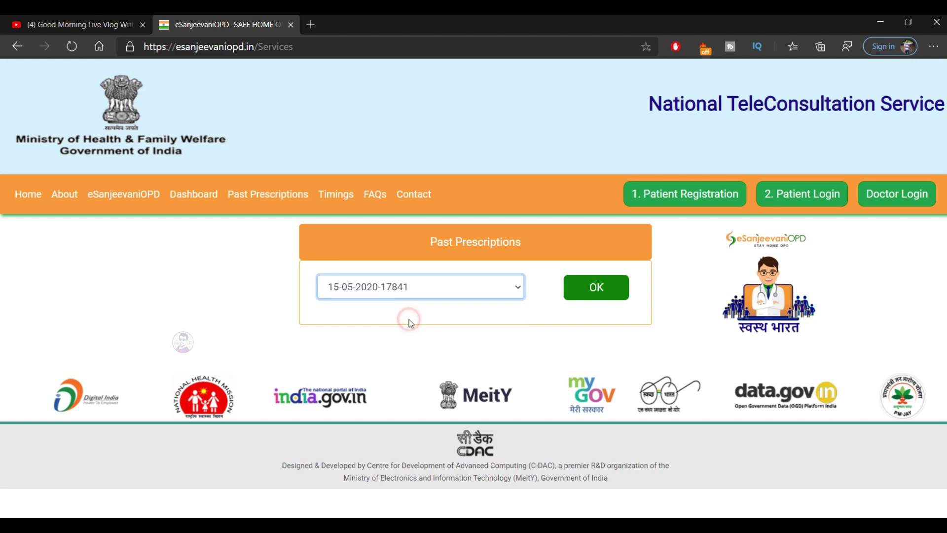
left_click(613, 284)
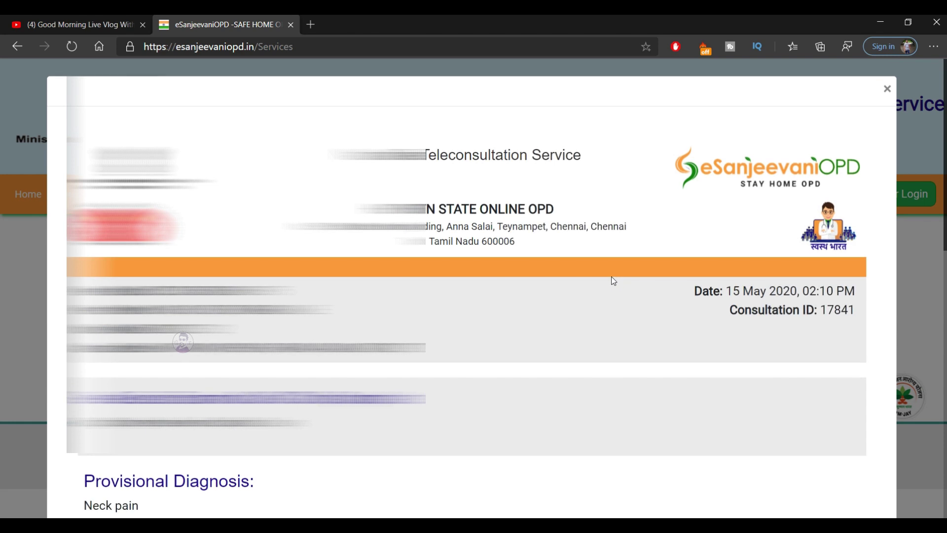
scroll(613, 280, "down", 6)
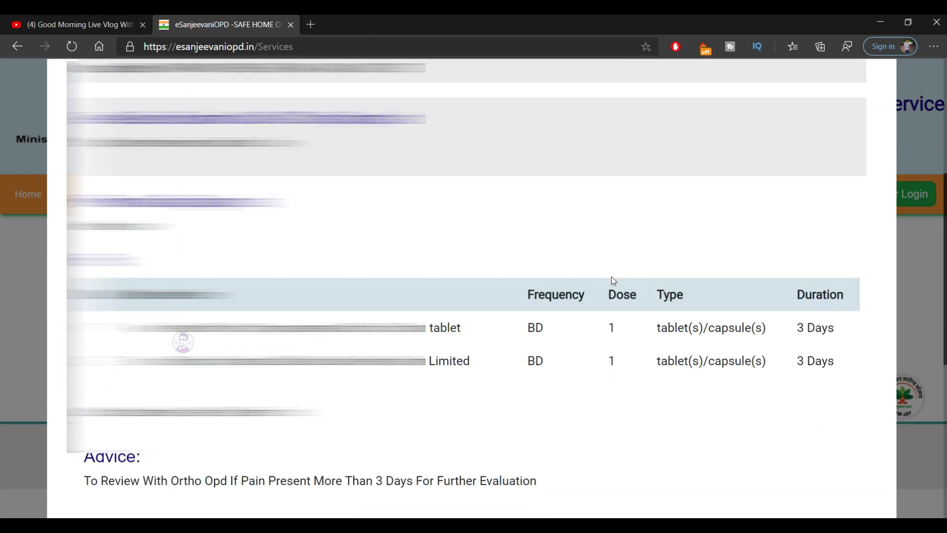
scroll(614, 281, "down", 4)
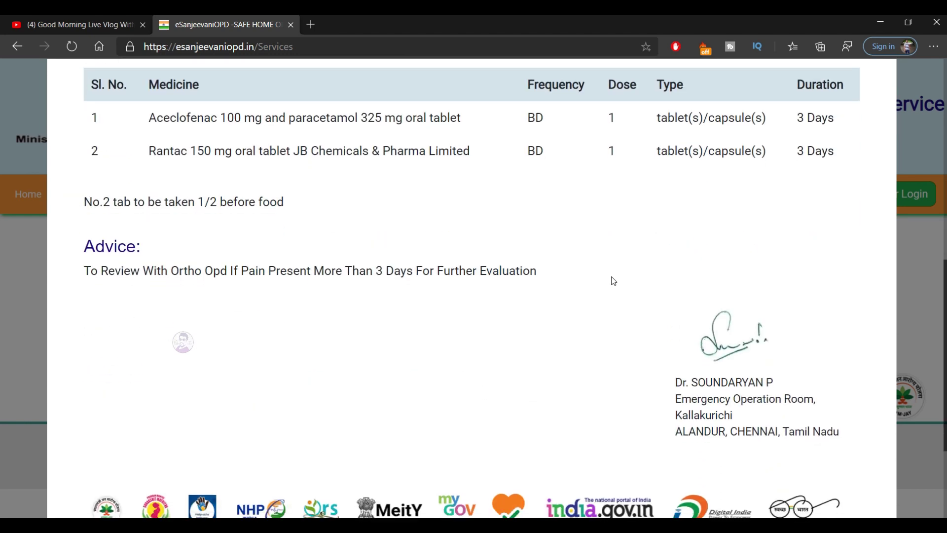
scroll(614, 281, "down", 3)
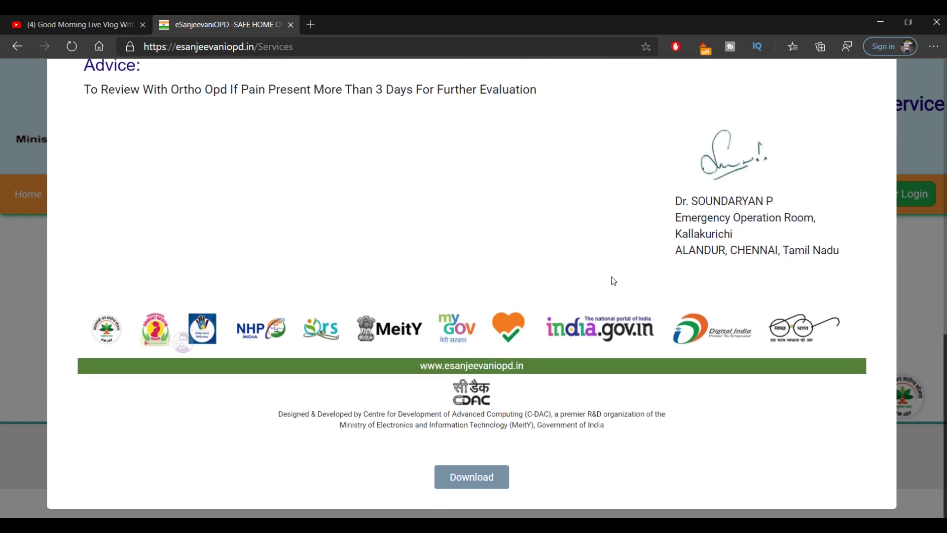
left_click(491, 484)
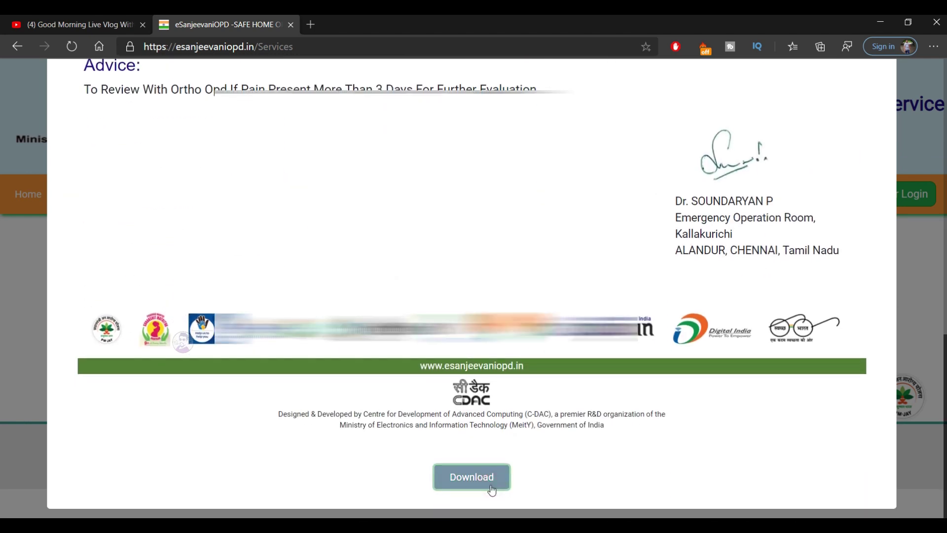